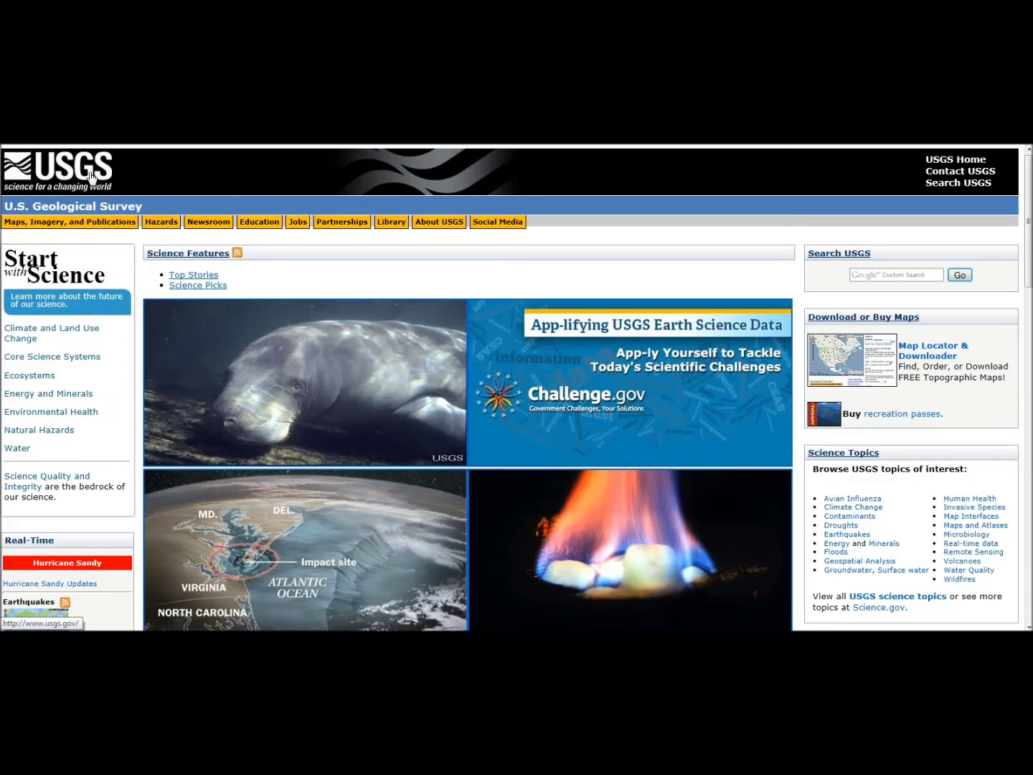
Step: Go from Maps, Imagery, and Publications to the Historical Topographic Map Collection search page
click(92, 224)
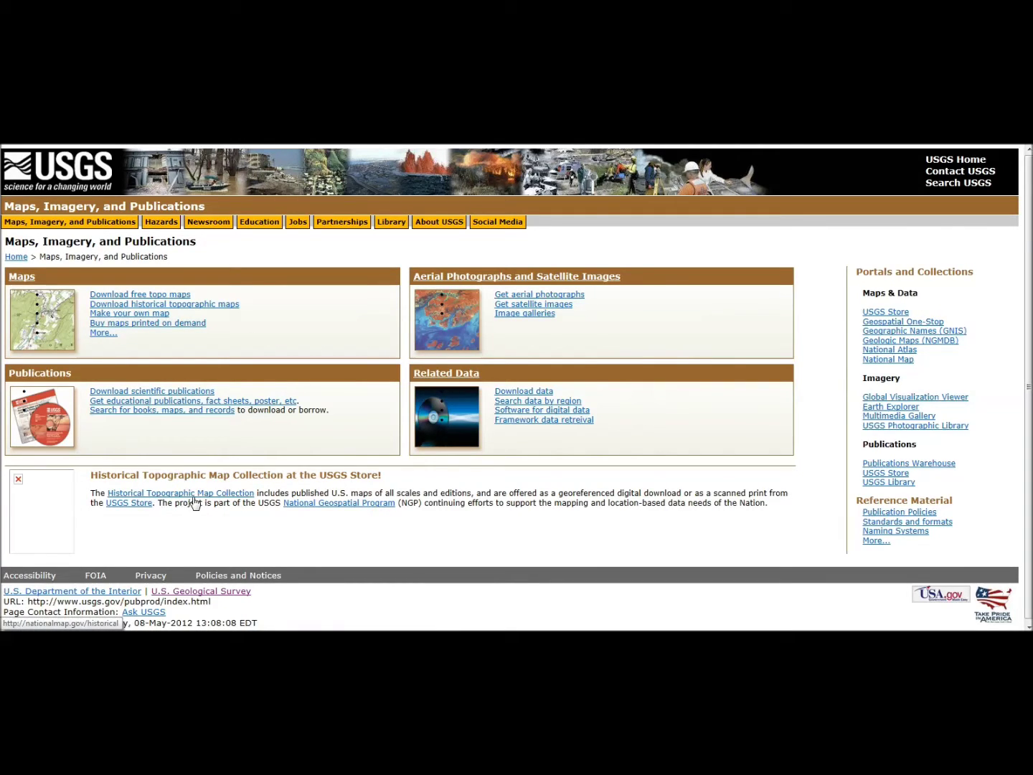
click(192, 494)
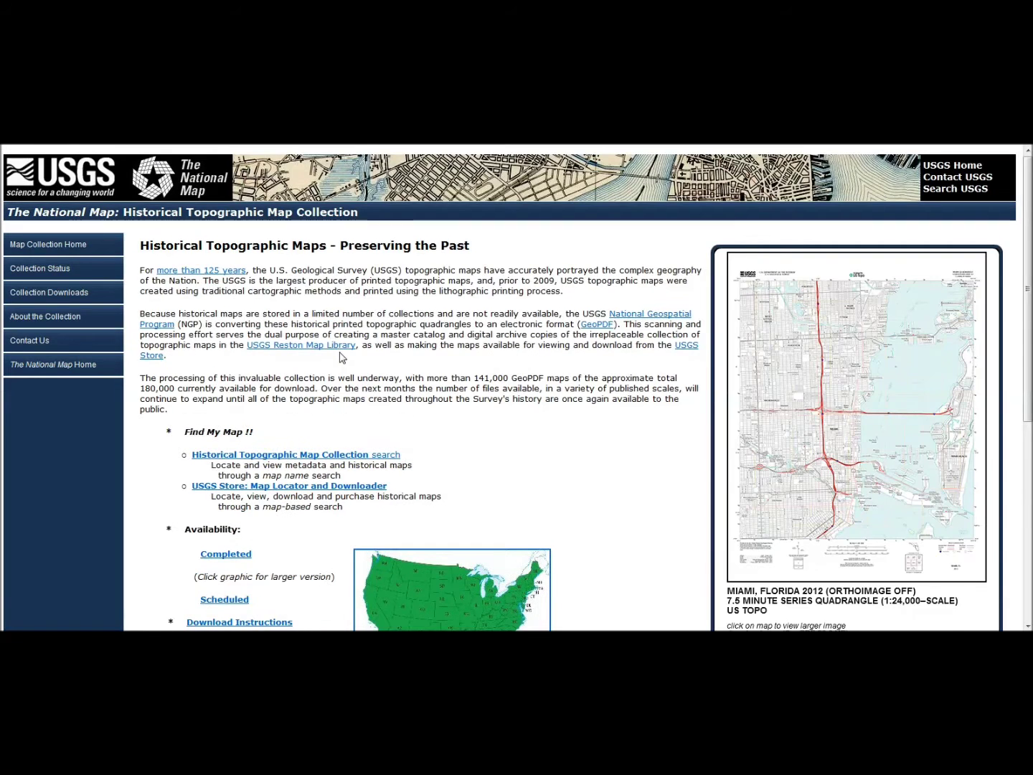
scroll(342, 355, down, 2)
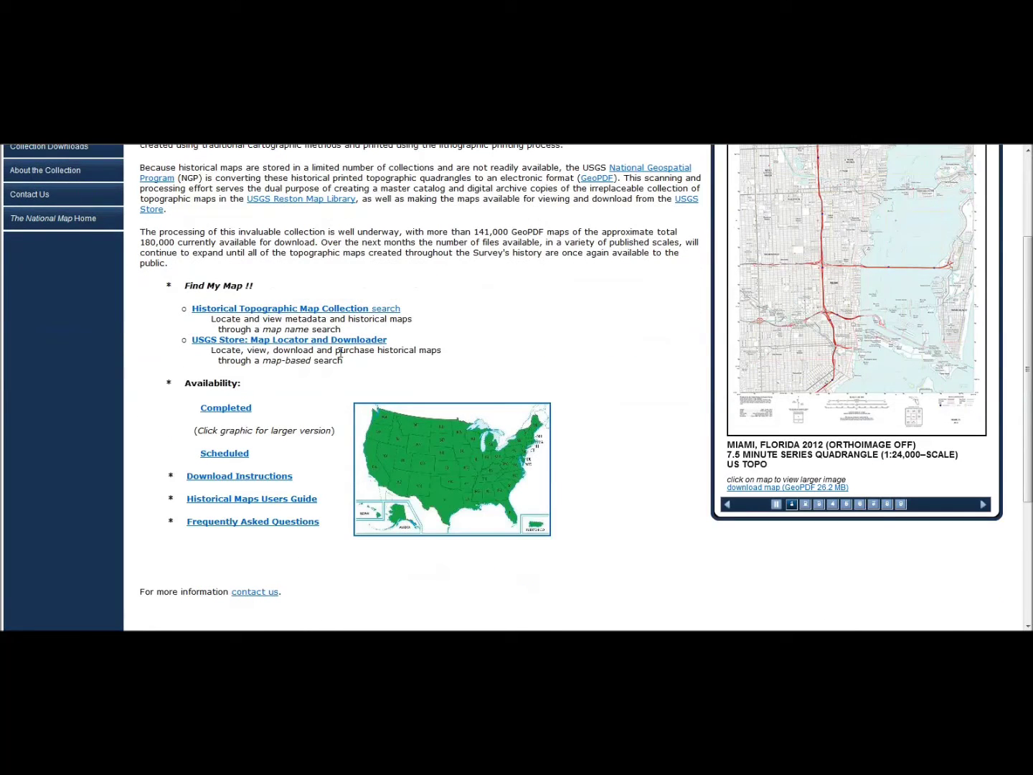
click(293, 312)
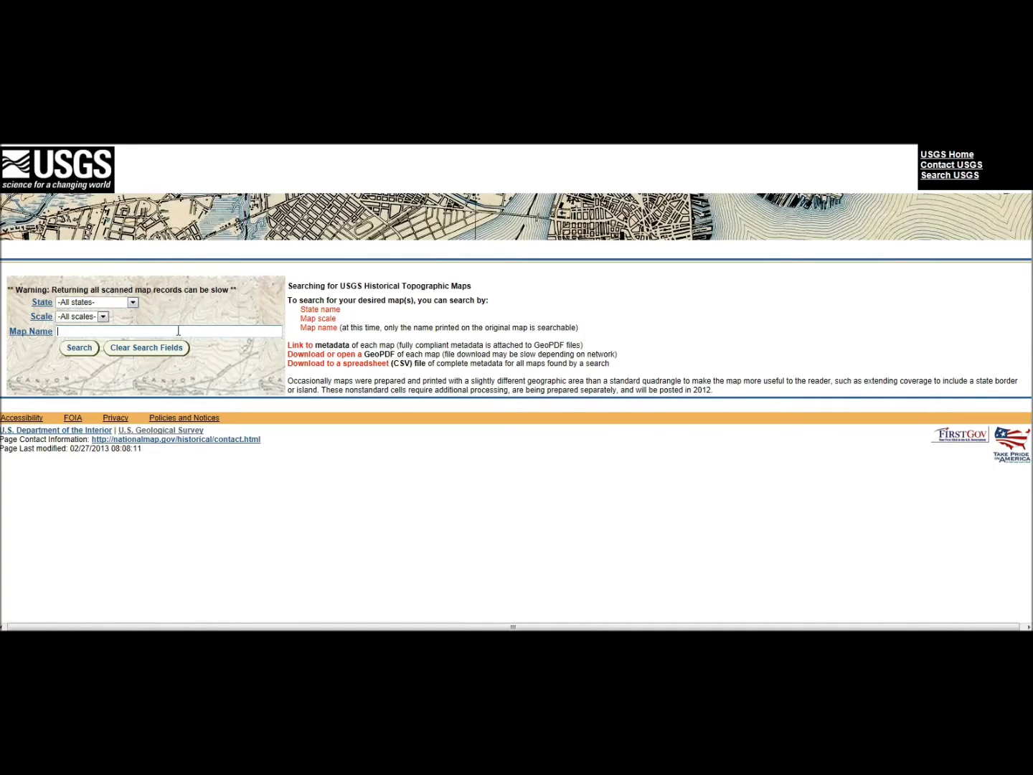
Step: Choose North Carolina as the state and enter BRYSON CITY as the map name
click(132, 302)
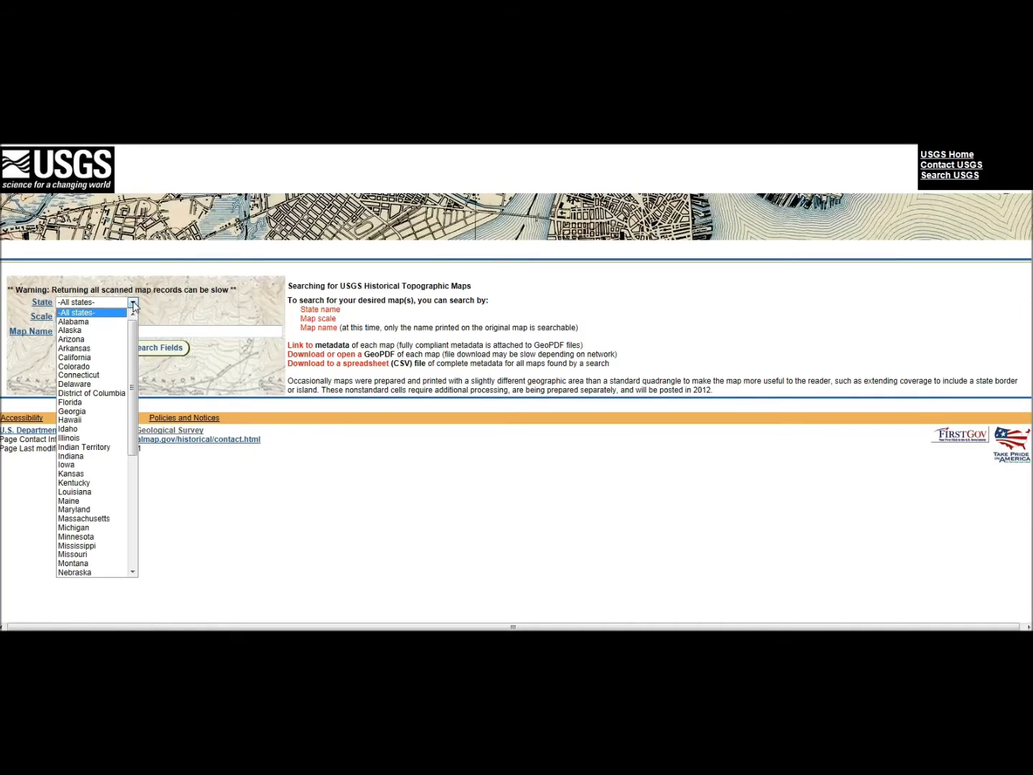
scroll(132, 430, down, 5)
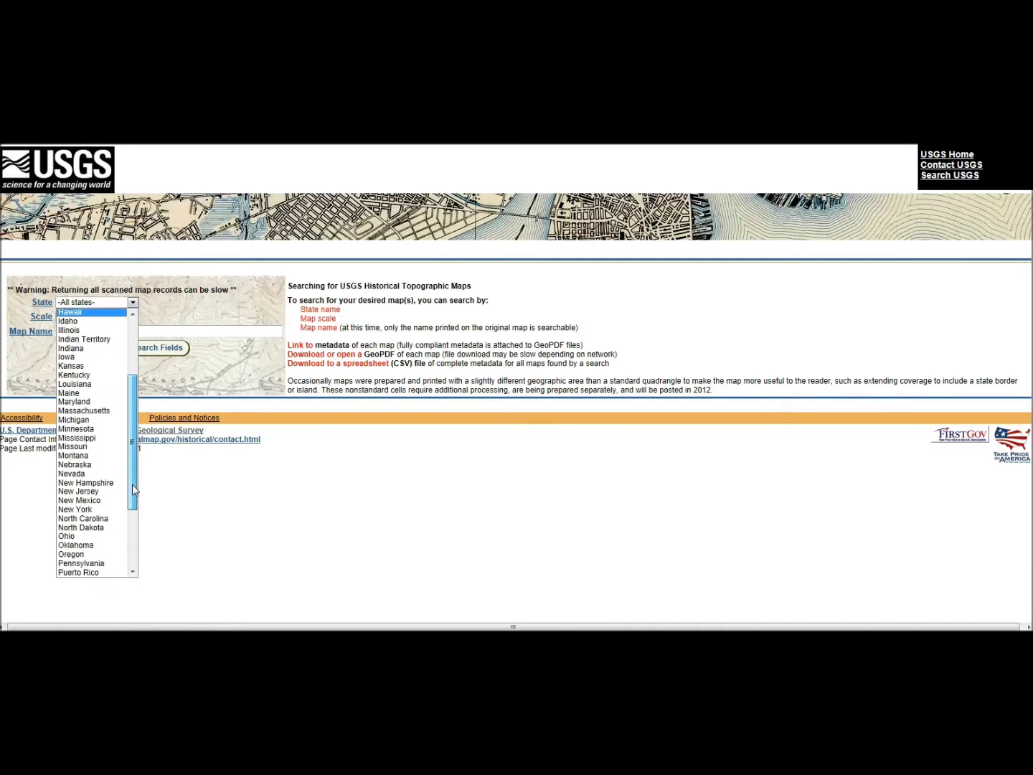
click(87, 511)
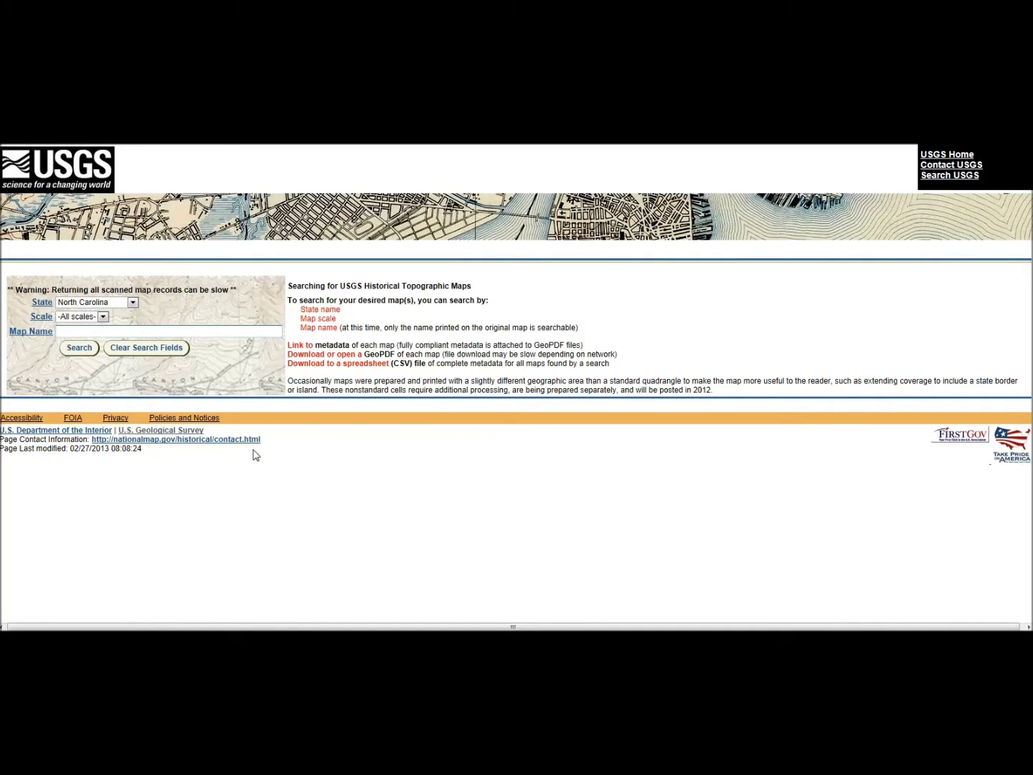
text(BRYSON CITY)
Step: Run the search and request the GeoPDF of the first (1964 imprint) Bryson City map
click(80, 349)
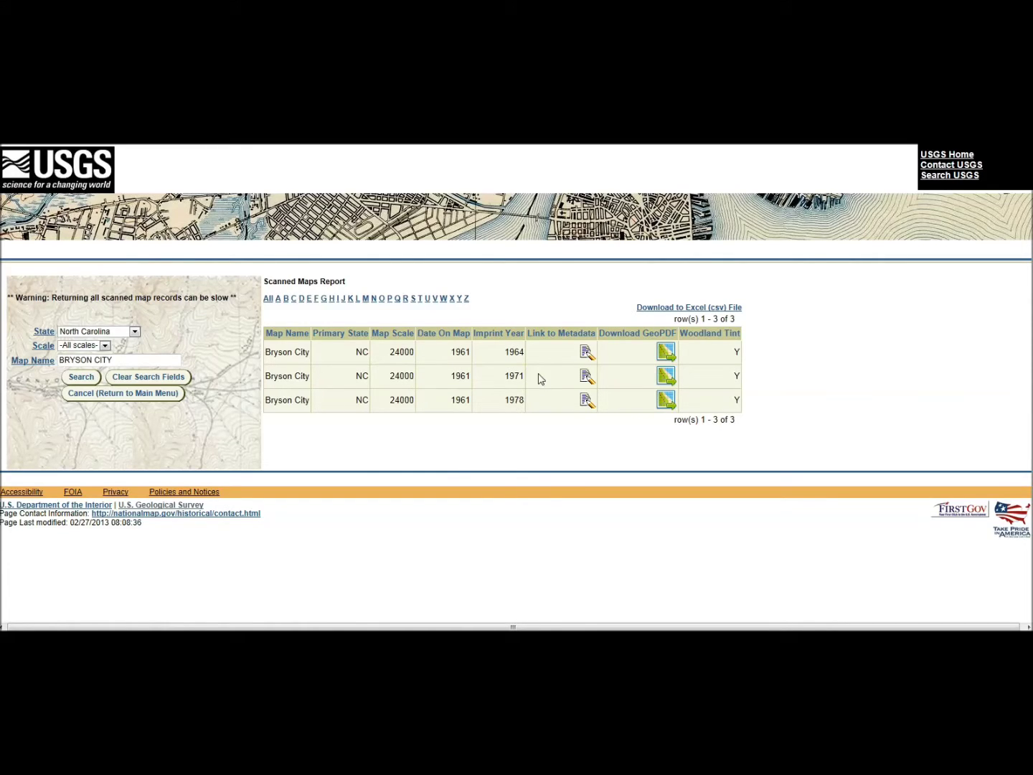
click(667, 354)
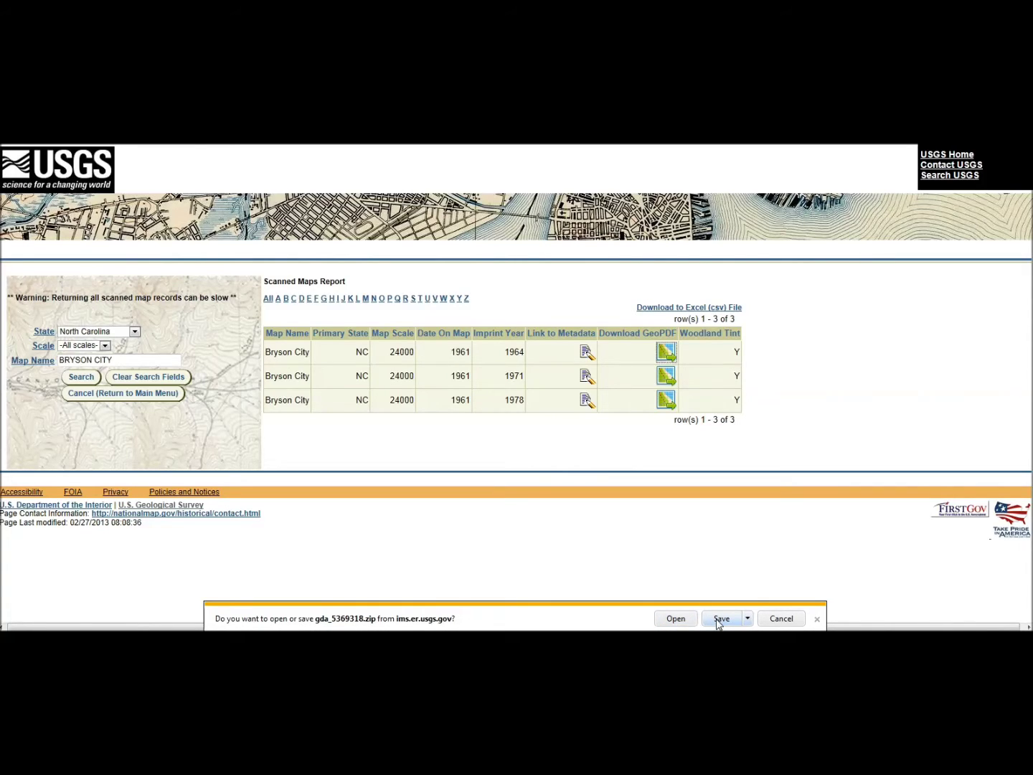
Step: Save gda_5369318.zip from the download bar
click(676, 618)
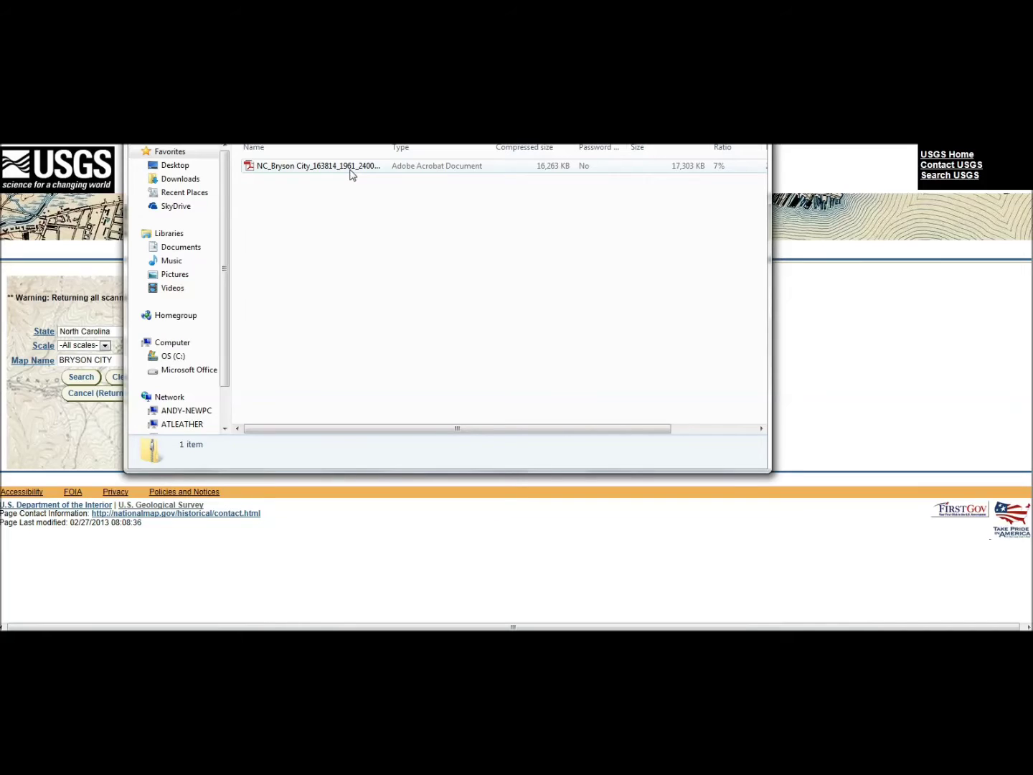
Step: Open the NC_Bryson City 1961 PDF from the zip archive in Adobe Reader
click(327, 171)
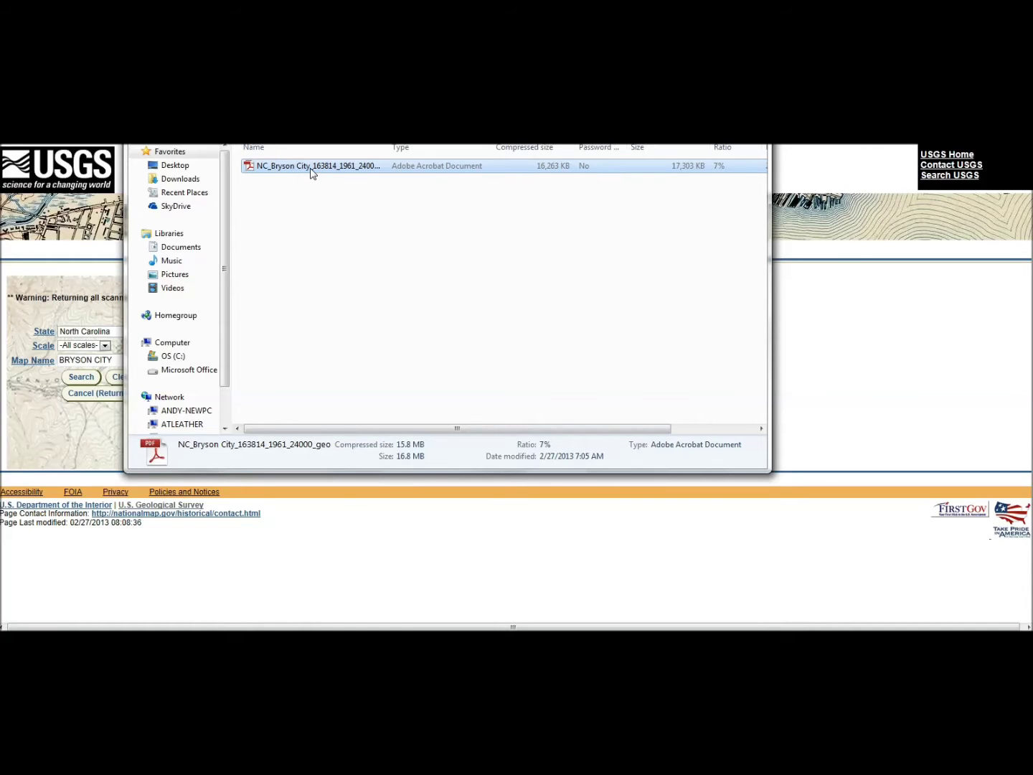
double_click(312, 172)
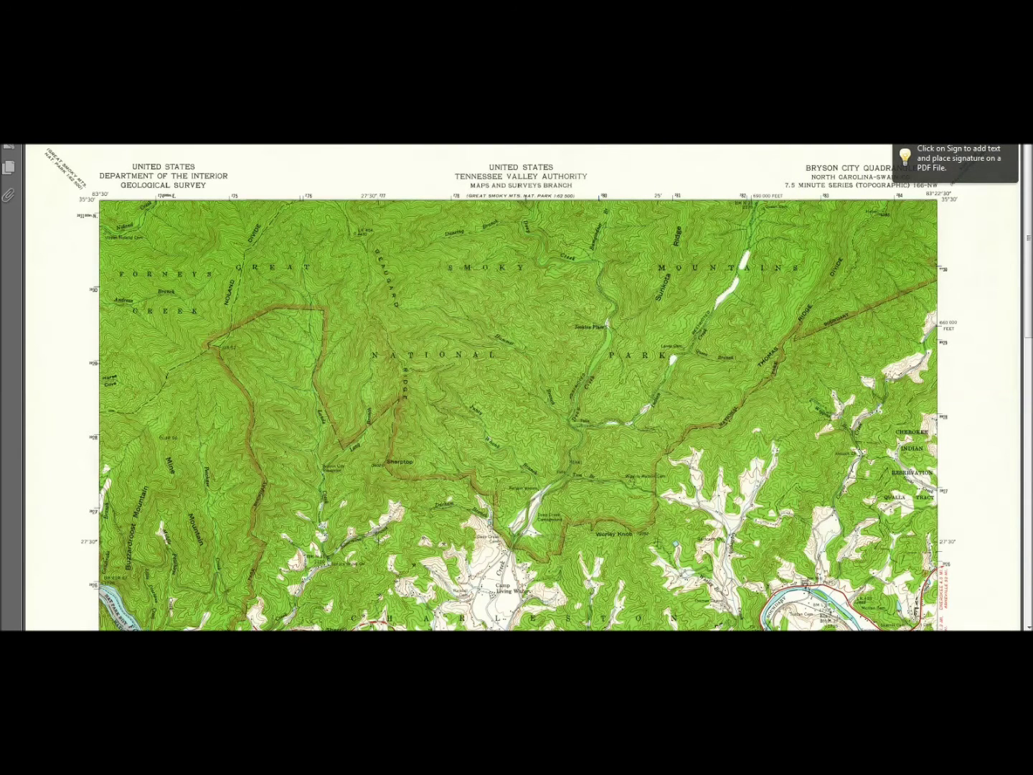
Step: Zoom in one step and pan the map toward Bryson City
key(ctrl+plus)
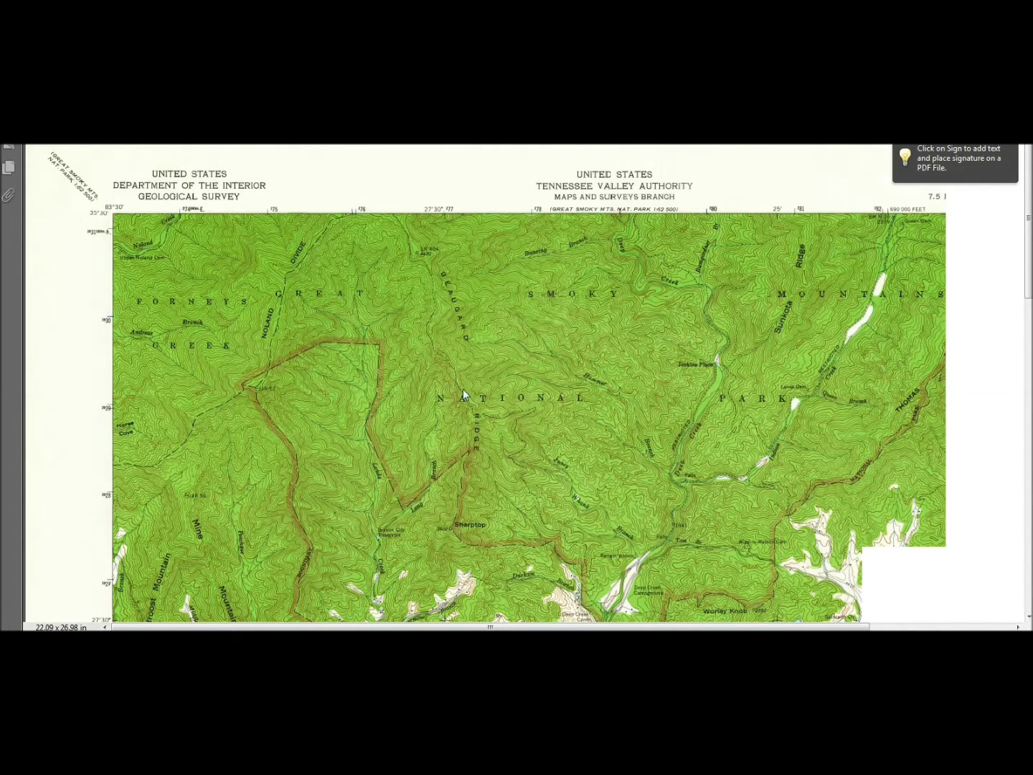
drag(476, 387, 445, 380)
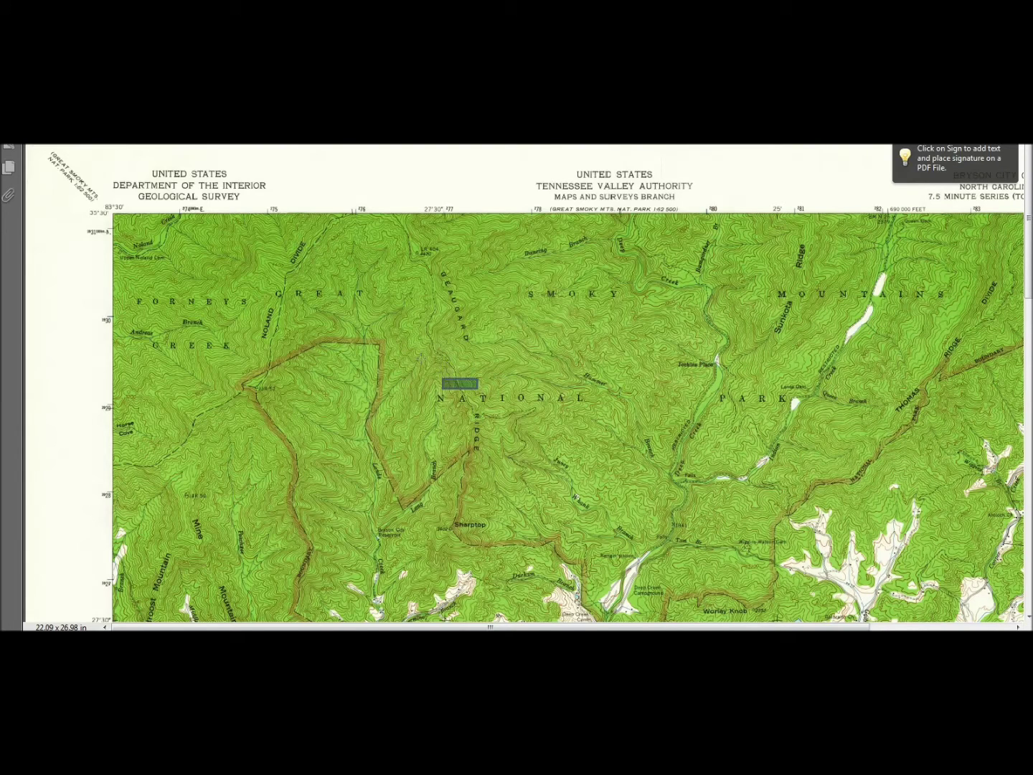
click(459, 386)
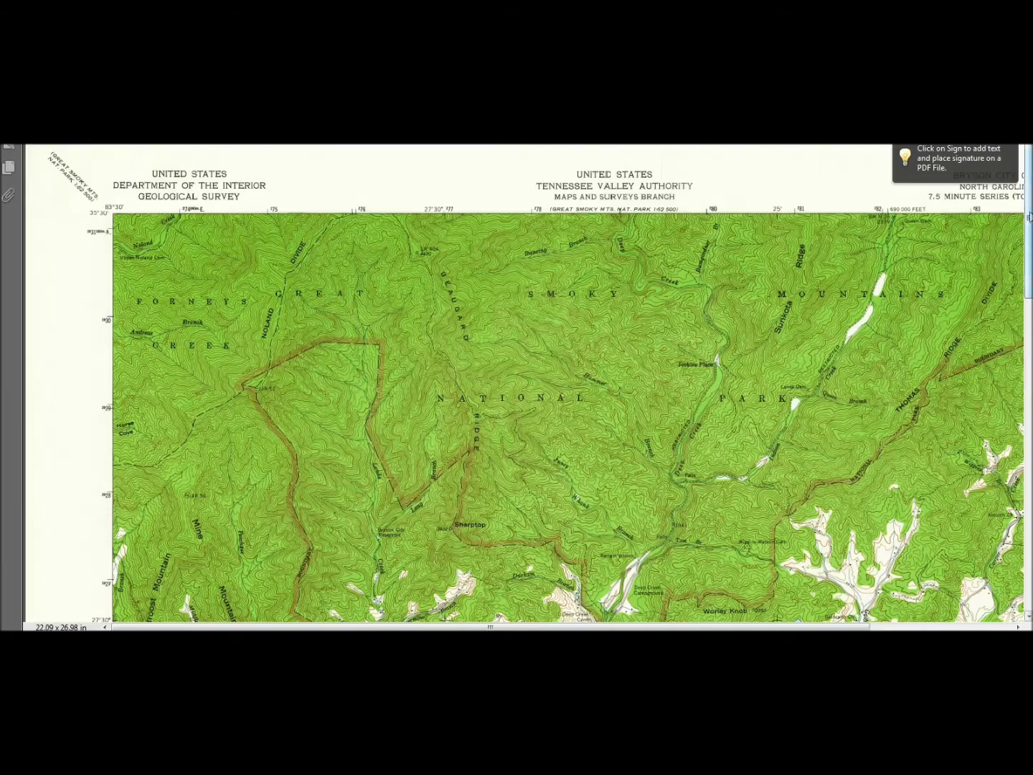
drag(1028, 212, 1028, 316)
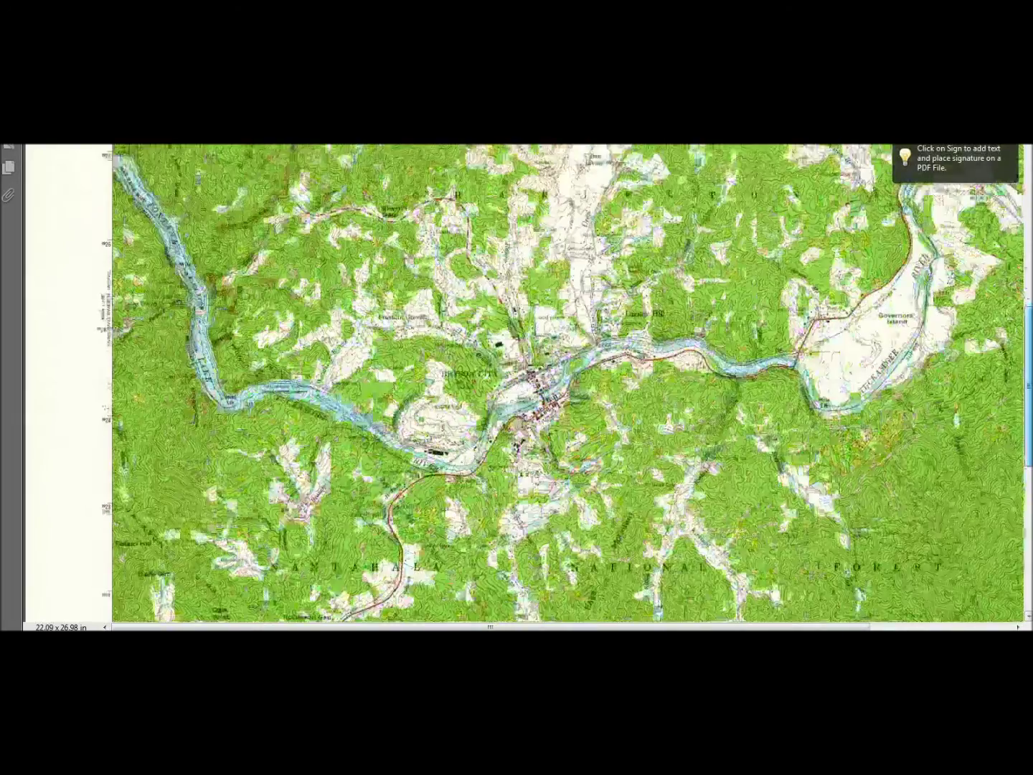
scroll(567, 384, down, 1)
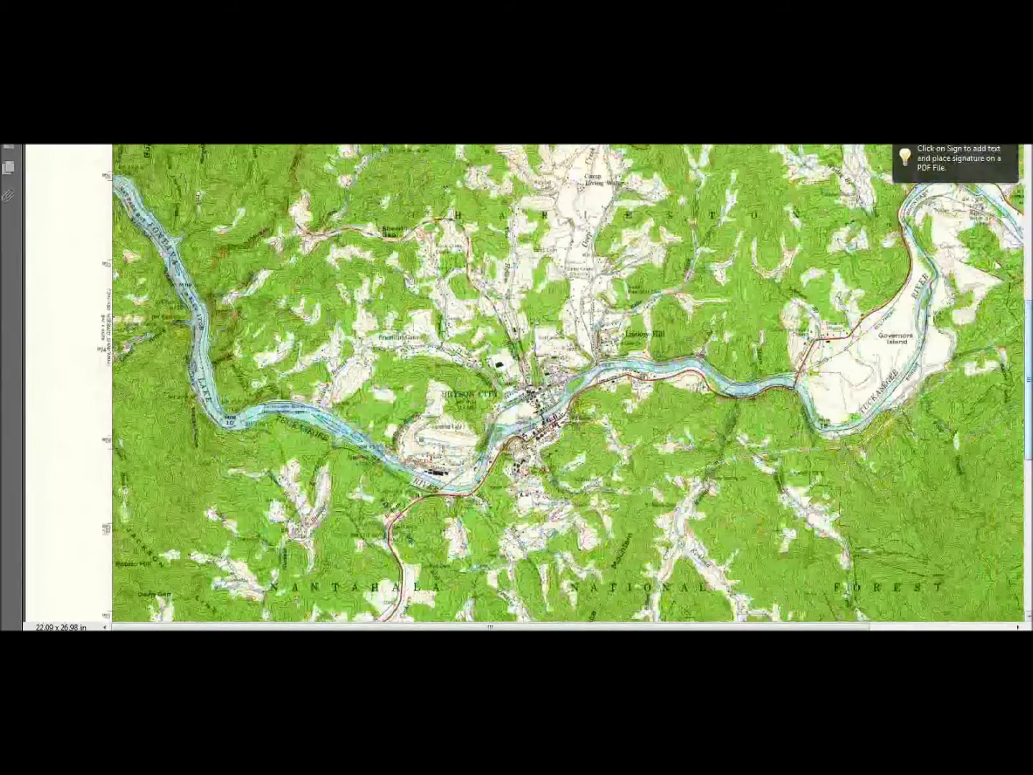
scroll(524, 388, right, 3)
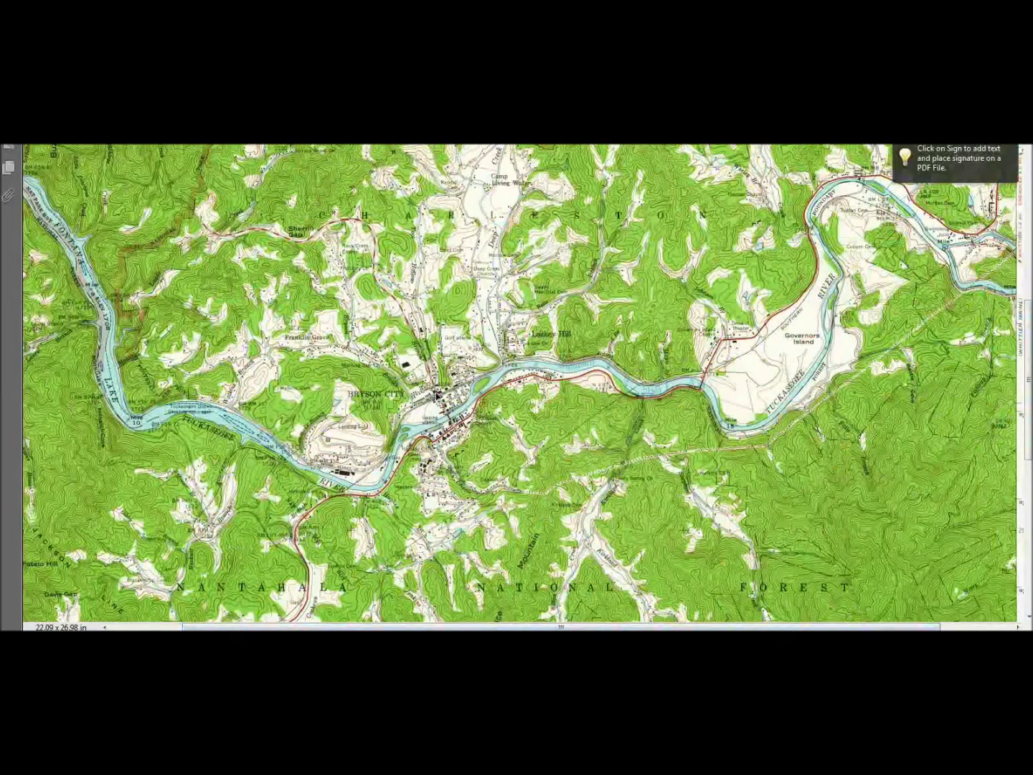
Step: Zoom in two more steps, centring Bryson City and the Tuckasegee River
key(ctrl+plus)
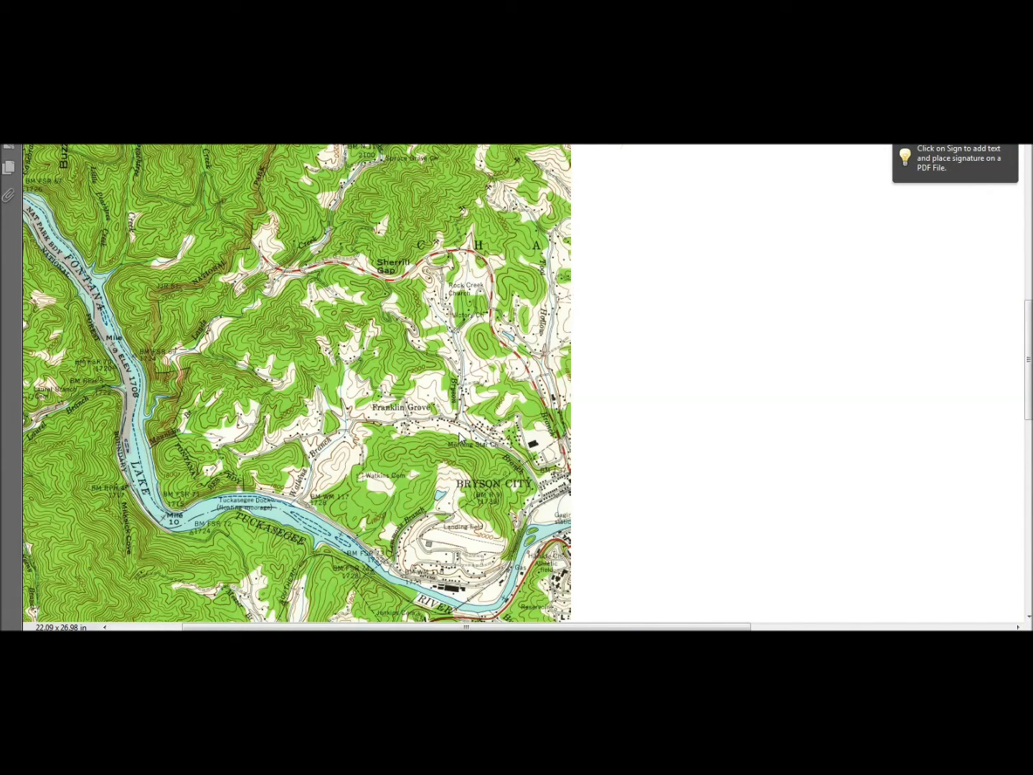
drag(473, 626, 497, 626)
scroll(492, 494, up, 3)
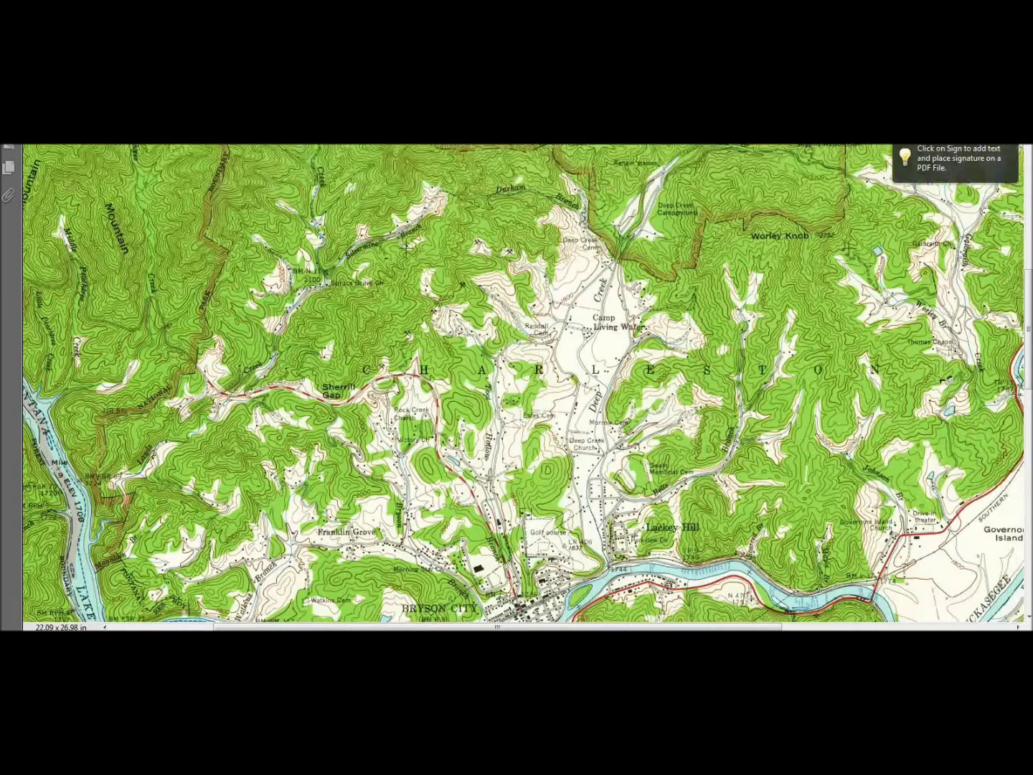
scroll(525, 384, right, 3)
scroll(526, 383, down, 5)
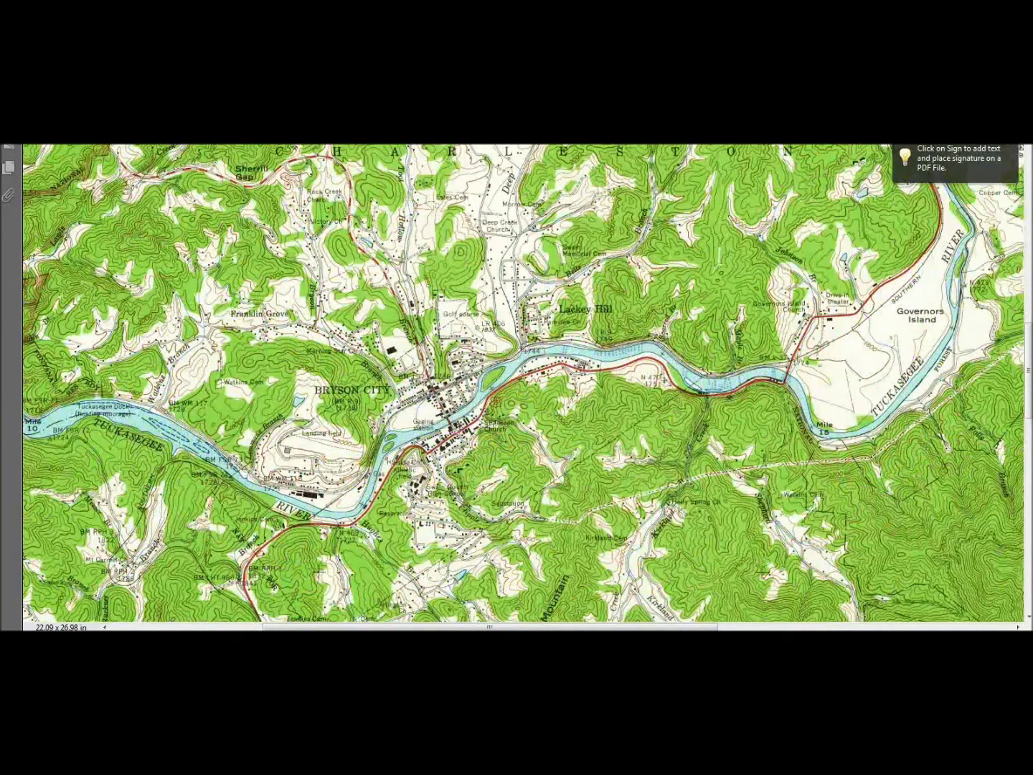
key(ctrl+plus)
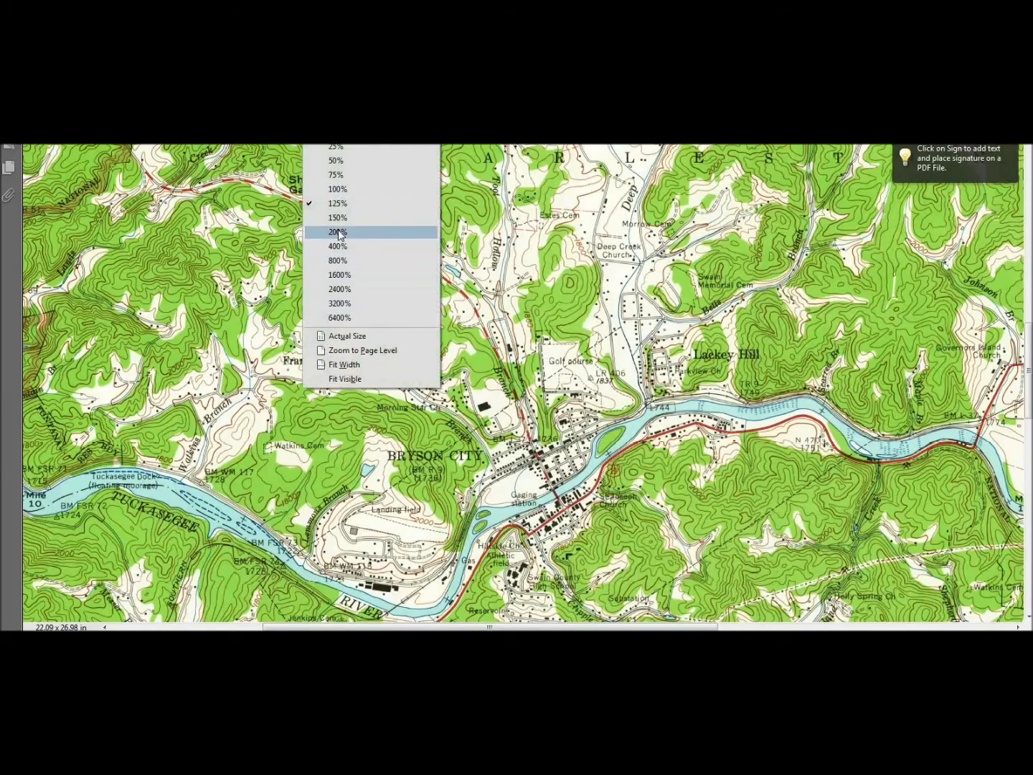
Step: View downtown Bryson City at 200%, then move down to the bottom-margin scale bars
click(358, 233)
scroll(1027, 268, right, 5)
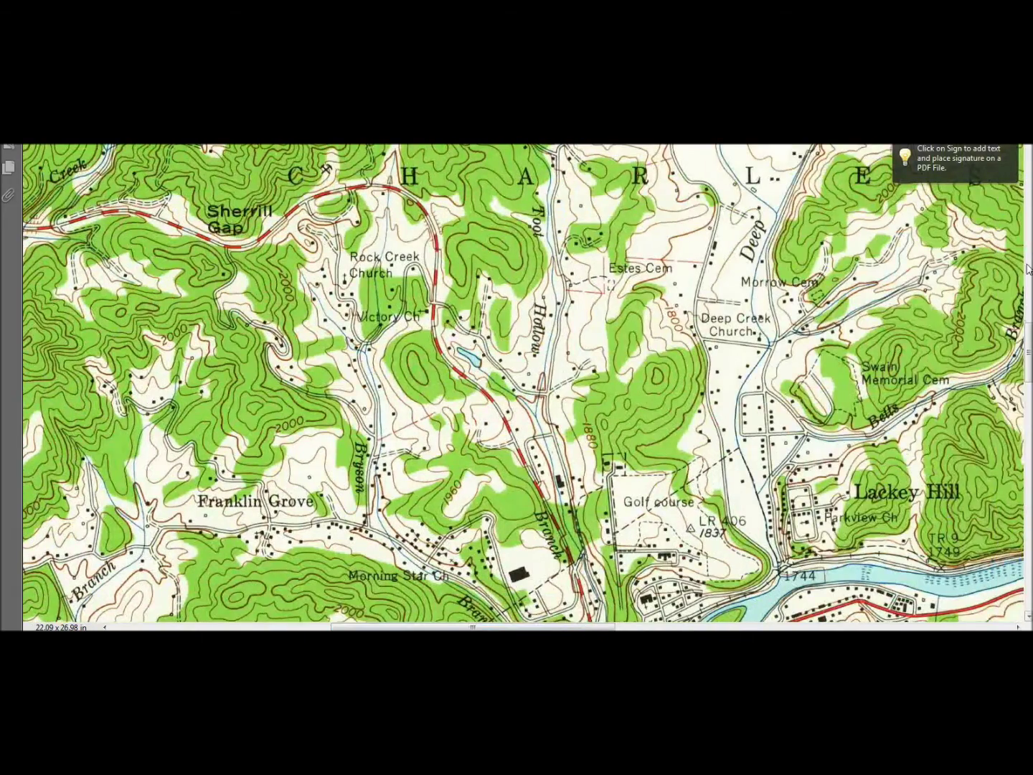
drag(1027, 328, 1028, 402)
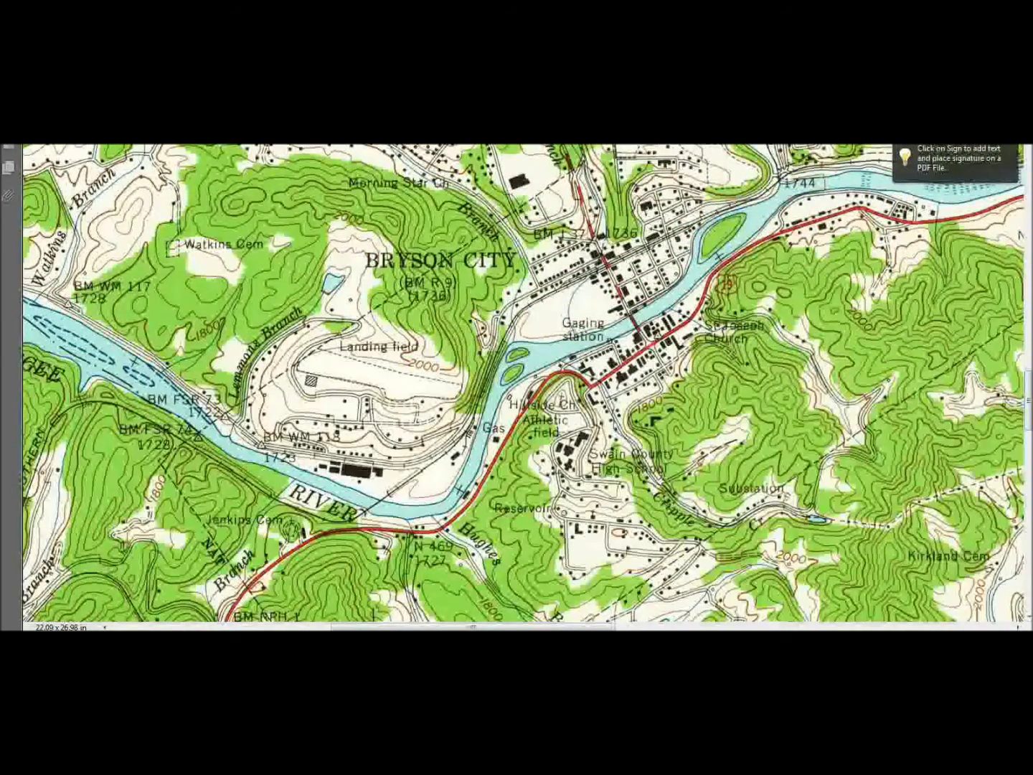
scroll(1022, 617, right, 2)
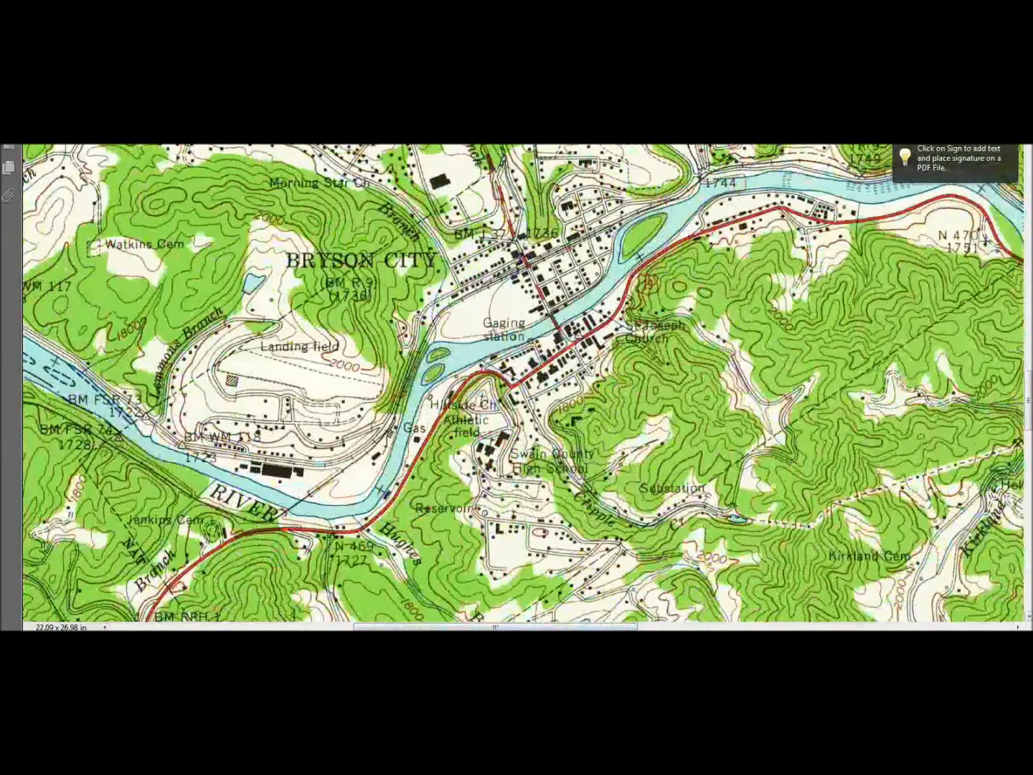
scroll(1018, 626, right, 2)
scroll(524, 382, right, 1)
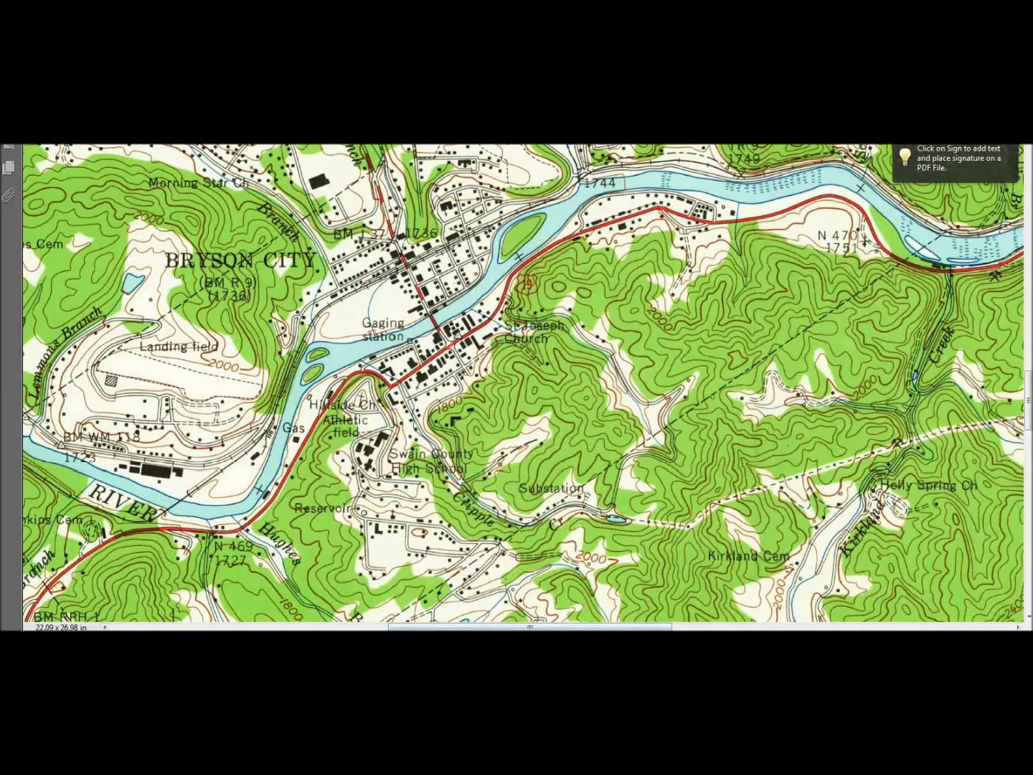
drag(1029, 379, 1029, 579)
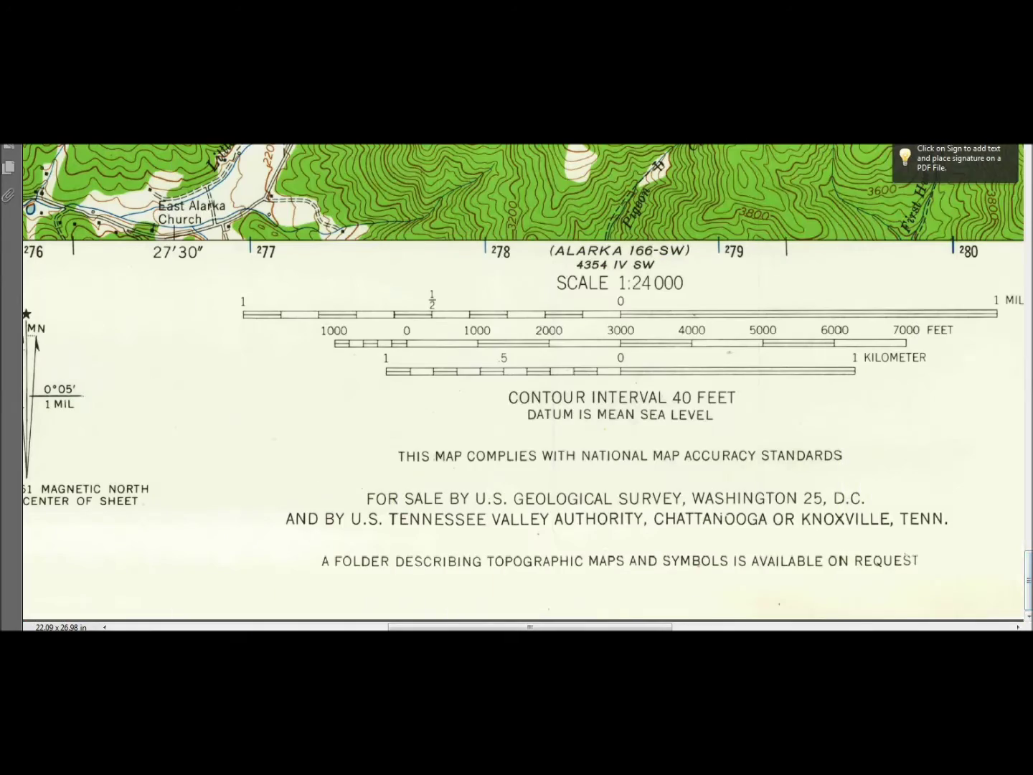
Step: Look over the Bryson City, N.C. 1961 title block and road legend in the bottom margin
scroll(524, 383, right, 1)
scroll(805, 604, right, 15)
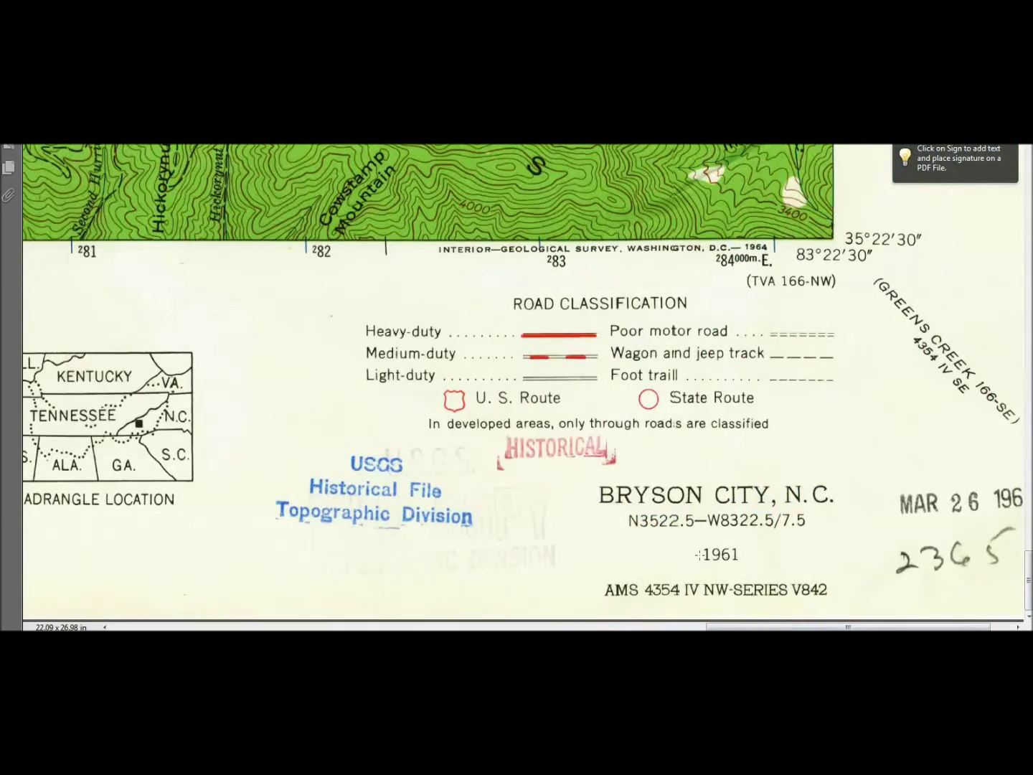
click(721, 556)
click(729, 519)
scroll(929, 506, right, 2)
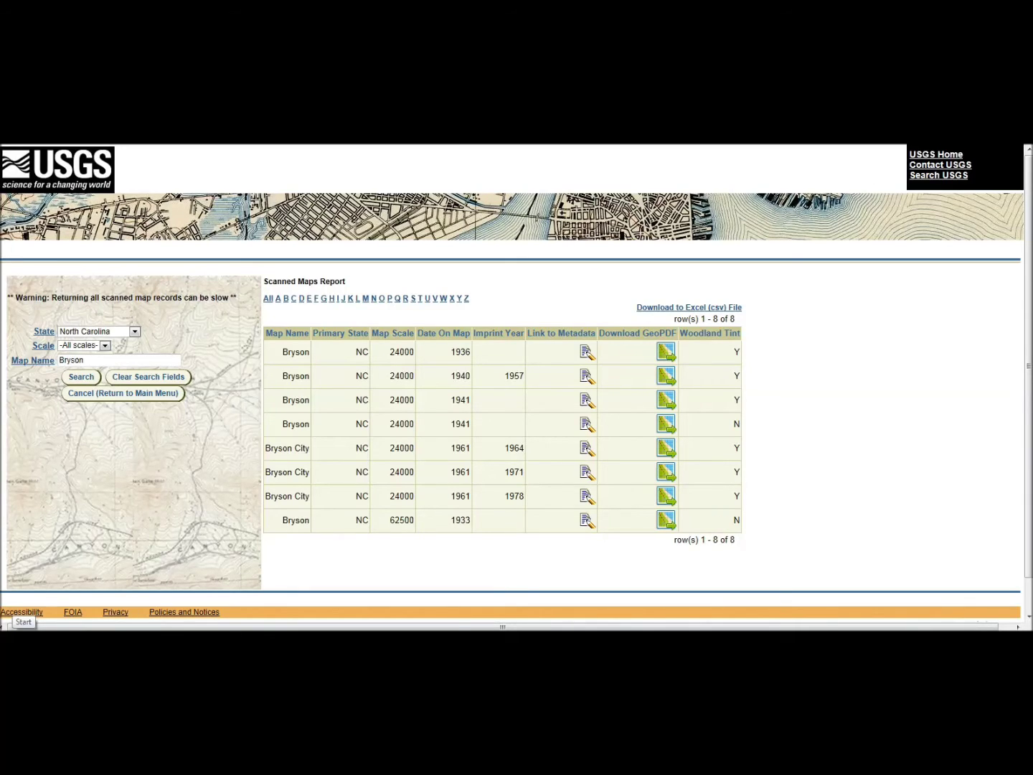
key(super+e)
double_click(369, 272)
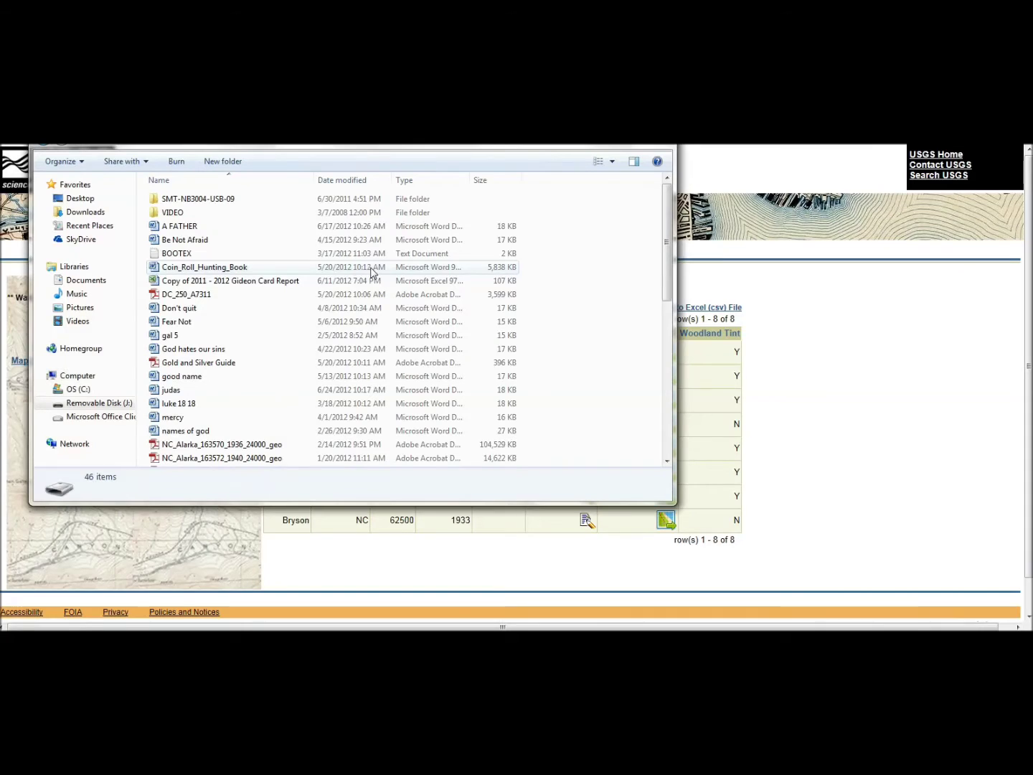
scroll(319, 341, down, 5)
scroll(316, 342, down, 1)
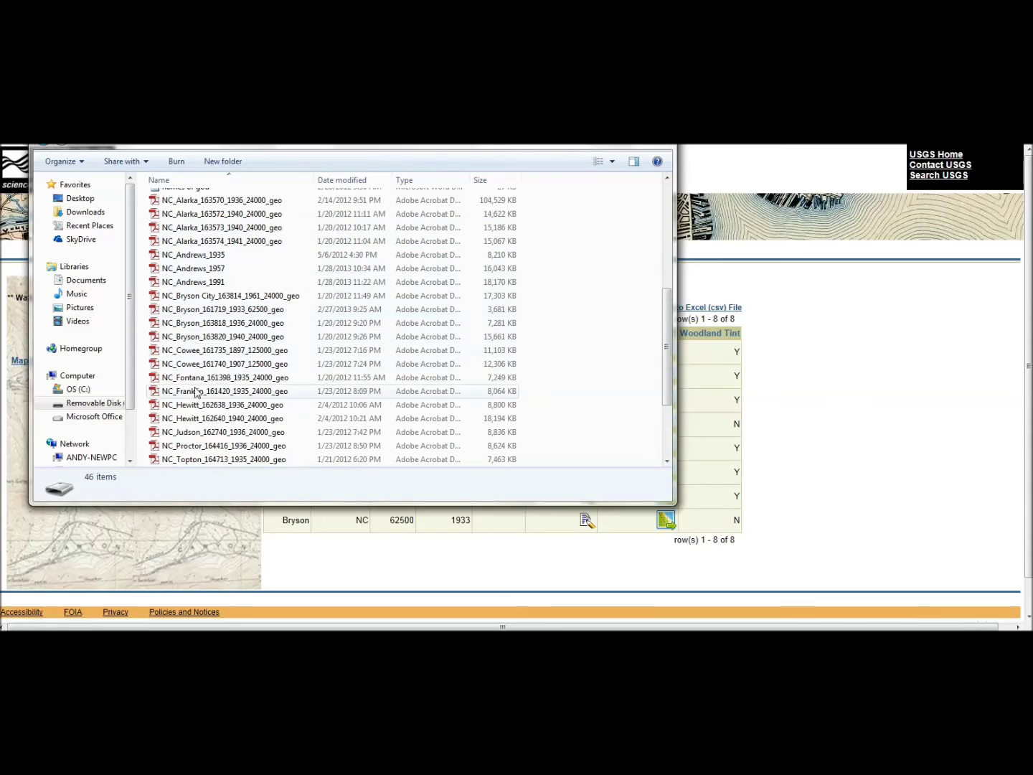
scroll(216, 390, down, 1)
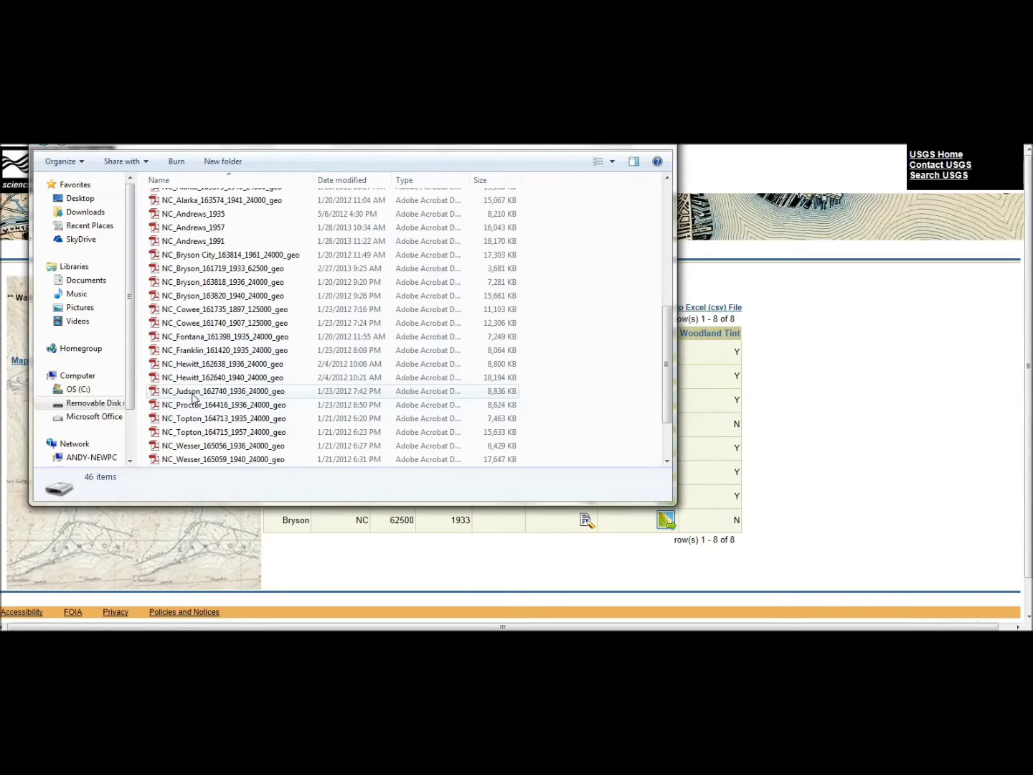
key(alt+F4)
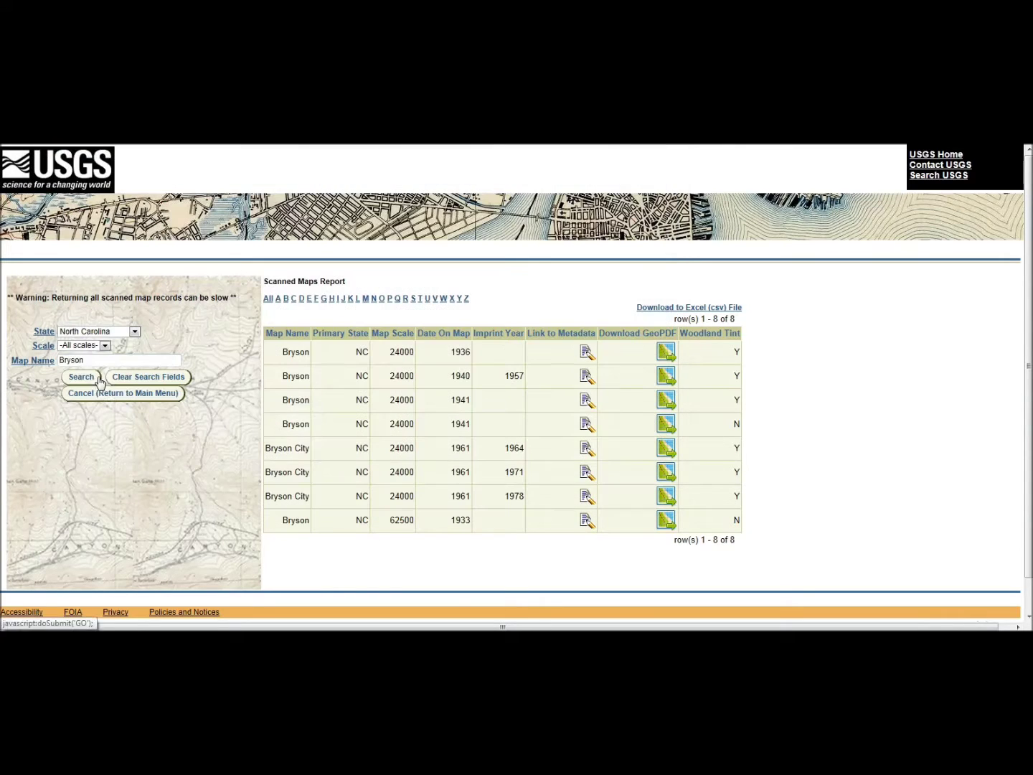
Step: Replace the map name with bushnell and rerun the North Carolina search
drag(115, 360, 13, 366)
text(bushnell)
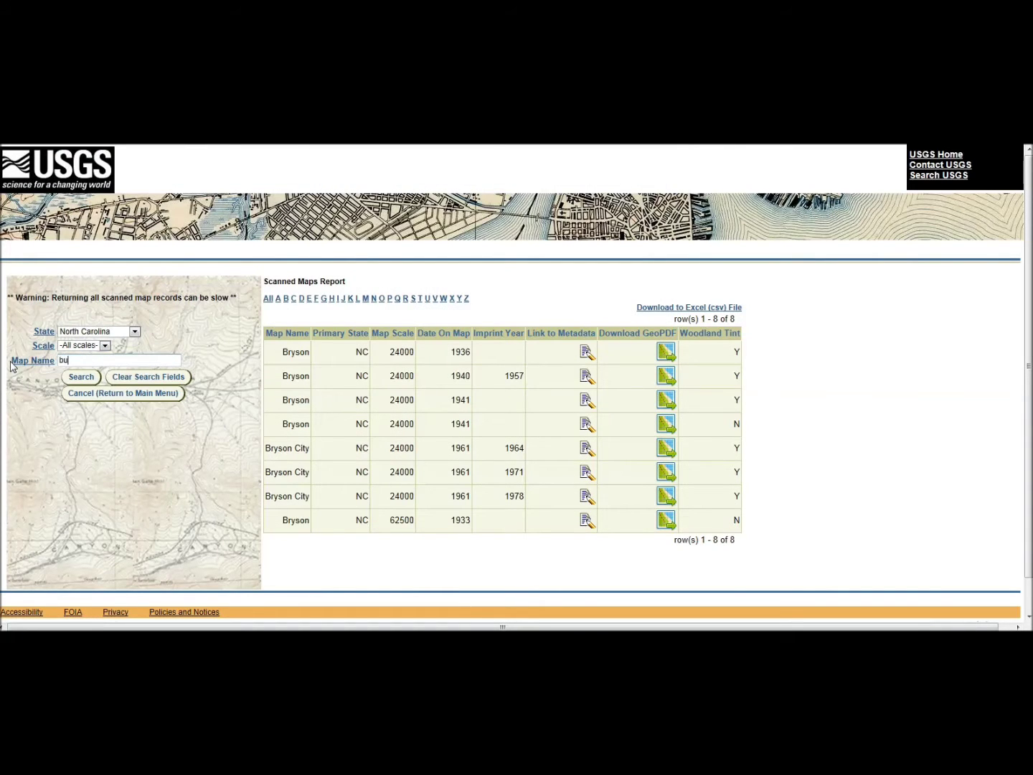
click(94, 378)
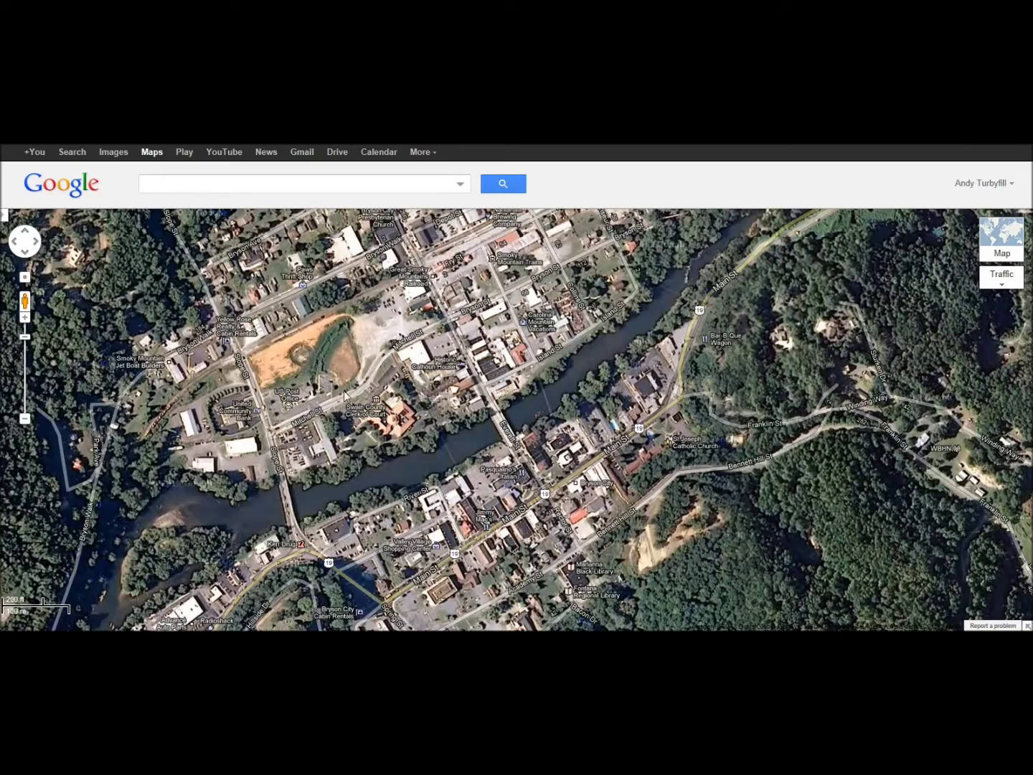
Step: Bring up the United Community Bank info card on the downtown Bryson City satellite view
mouse_move(227, 416)
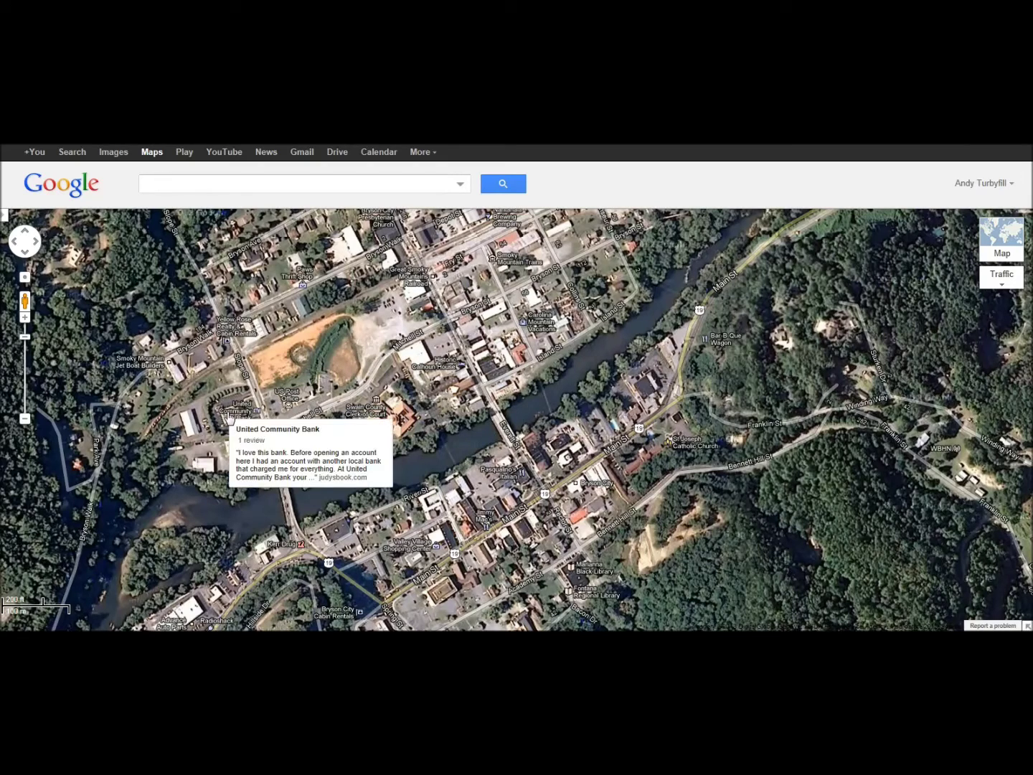